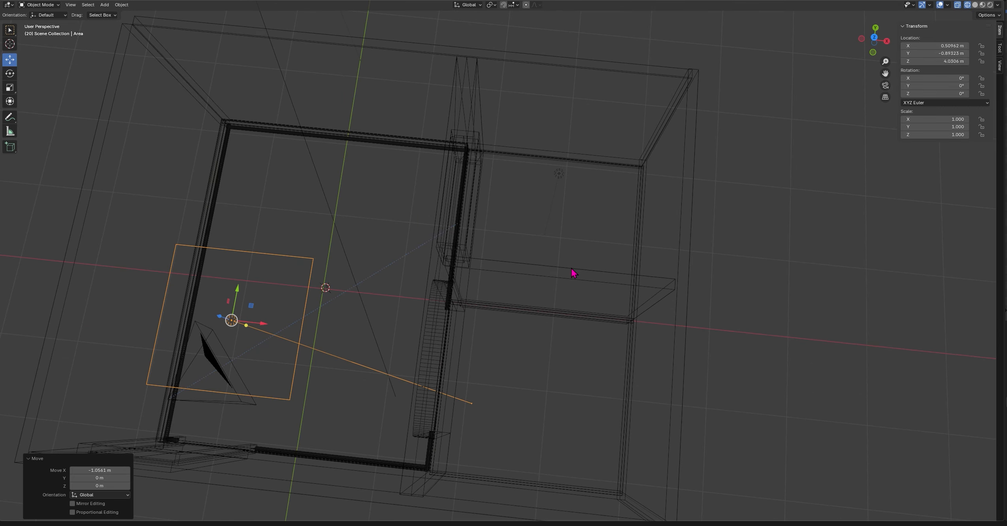
Examine the wireframe interior from all sides, including the arch, wall opening, doorway, skirting, camera and area light.
middle_drag(529, 411, 611, 336)
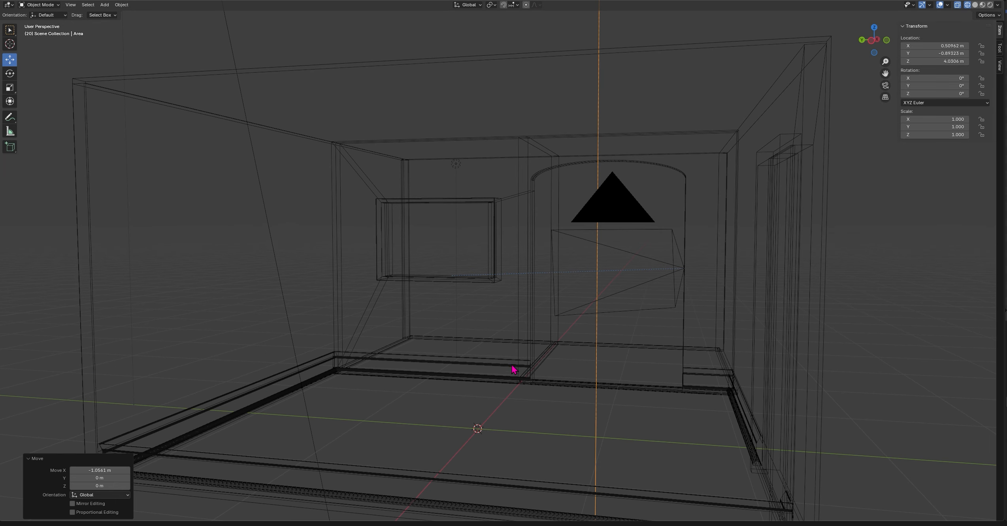
middle_drag(623, 380, 390, 348)
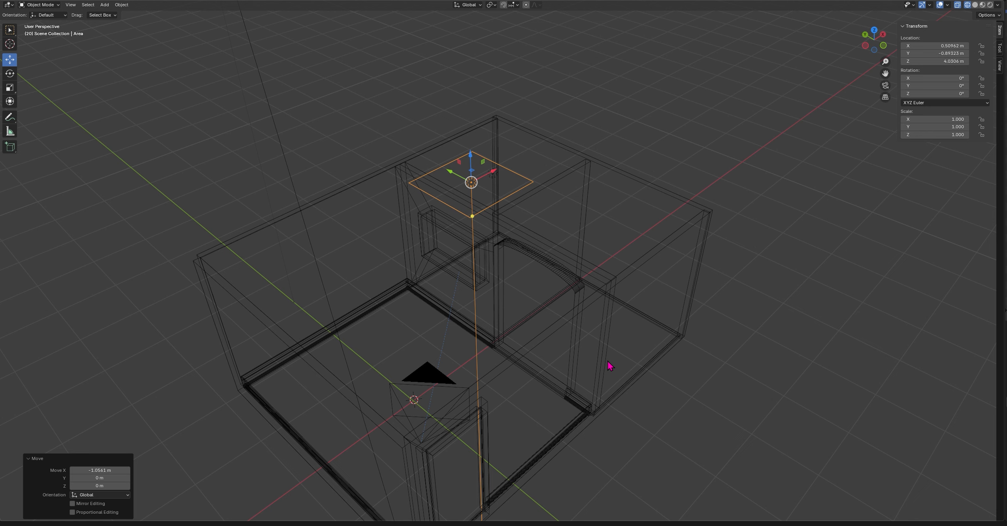
middle_drag(609, 366, 520, 297)
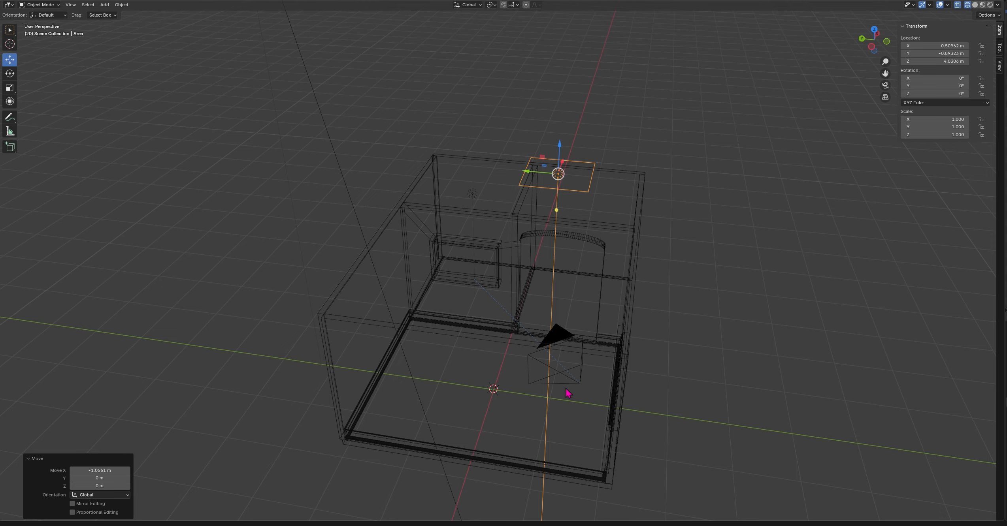
middle_drag(569, 392, 540, 378)
scroll(513, 299, up, 6)
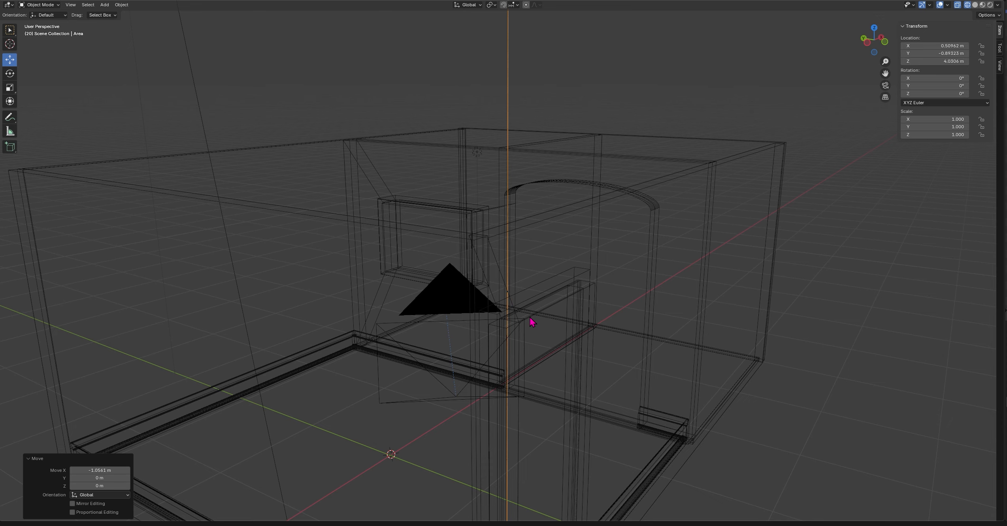
mouse_move(532, 322)
middle_down()
mouse_move(542, 292)
mouse_move(530, 308)
middle_up()
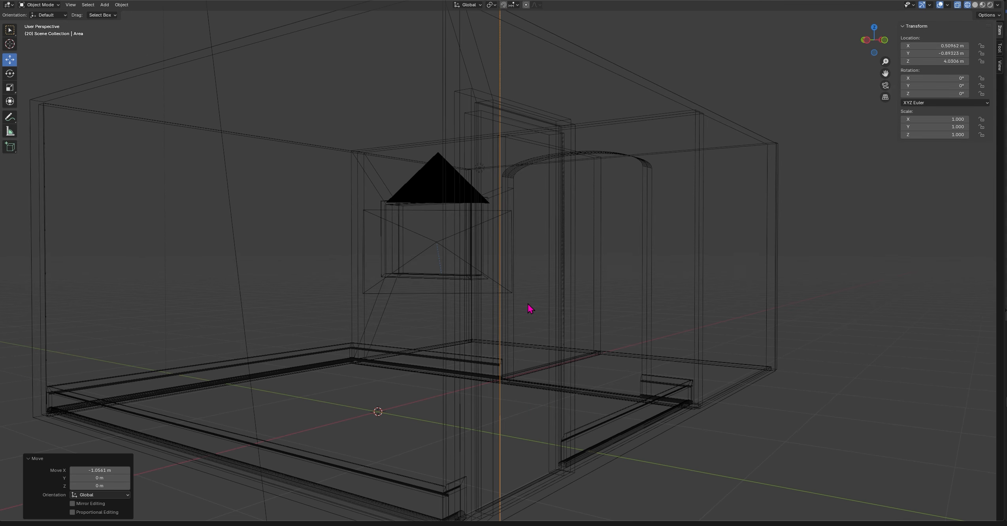
scroll(528, 307, down, 6)
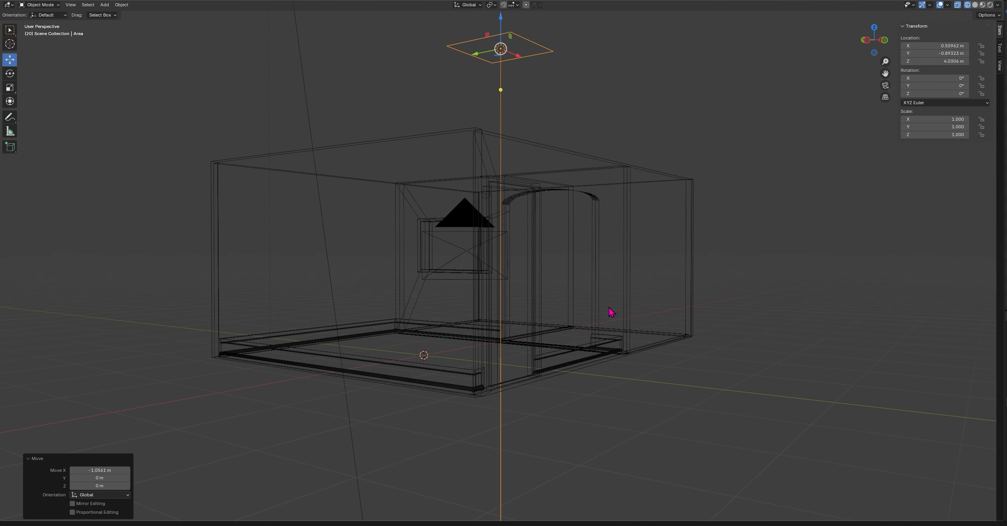
middle_drag(459, 244, 635, 261)
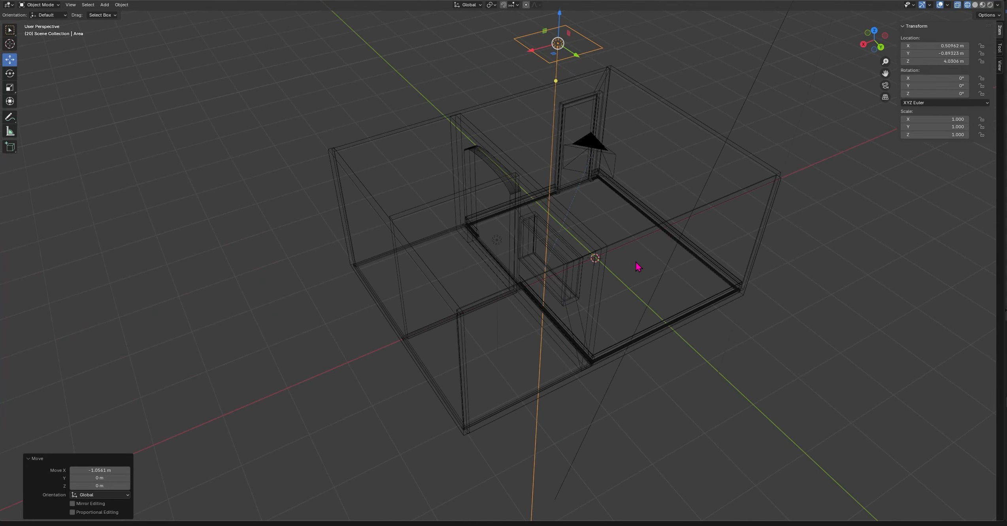
scroll(688, 211, up, 3)
middle_drag(688, 211, 446, 362)
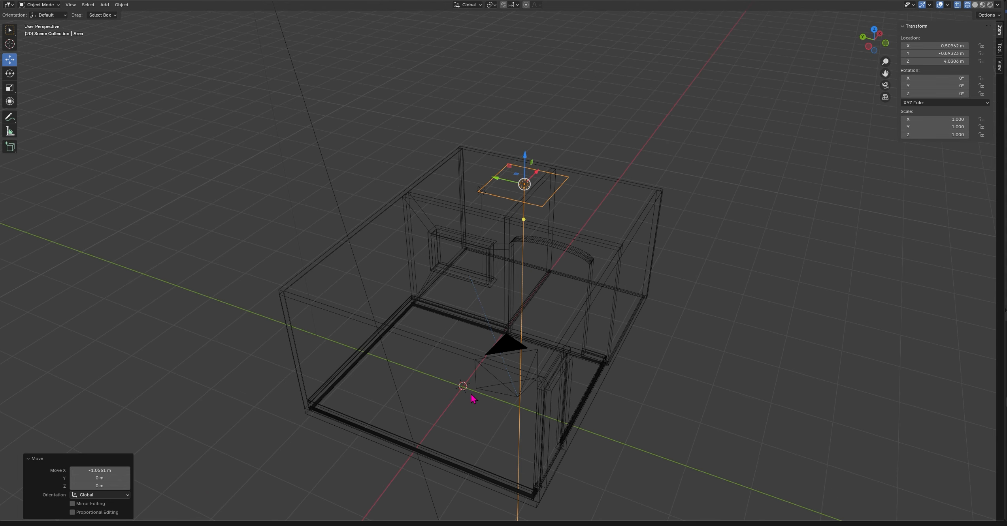
shift+middle_drag(475, 400, 497, 358)
scroll(477, 352, up, 5)
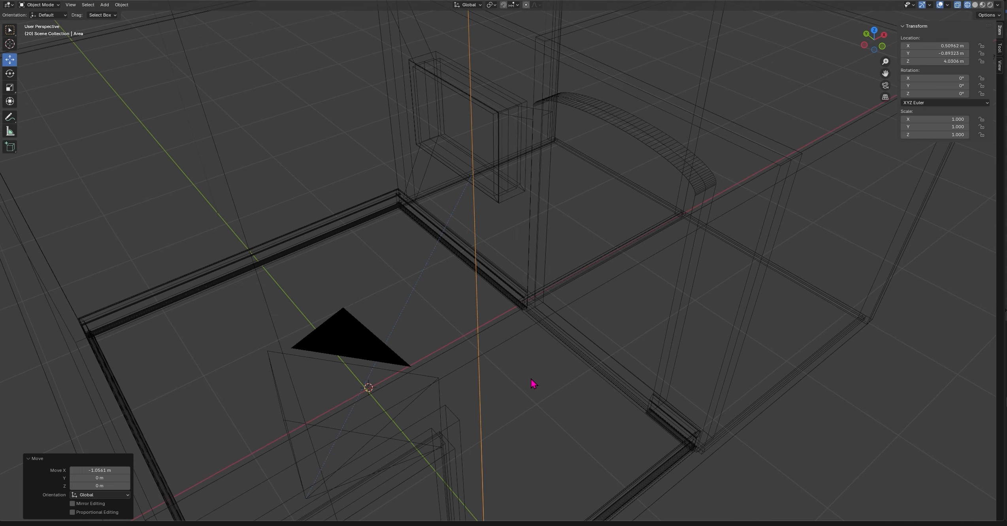
scroll(398, 333, down, 2)
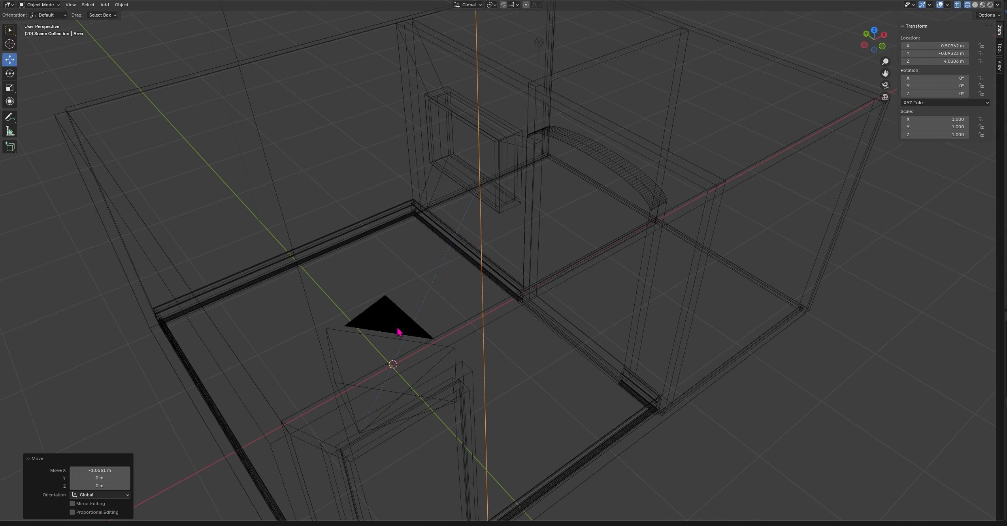
middle_drag(463, 419, 489, 423)
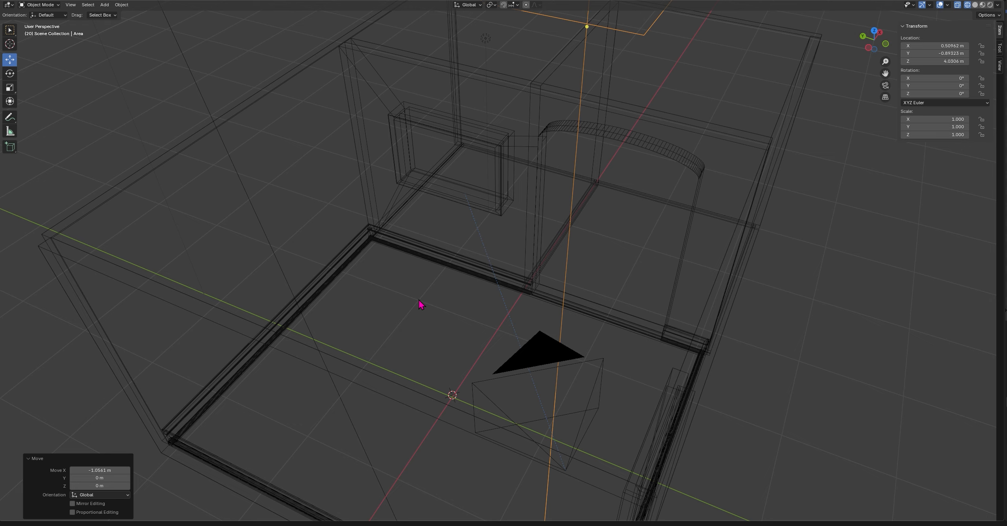
middle_drag(419, 300, 438, 312)
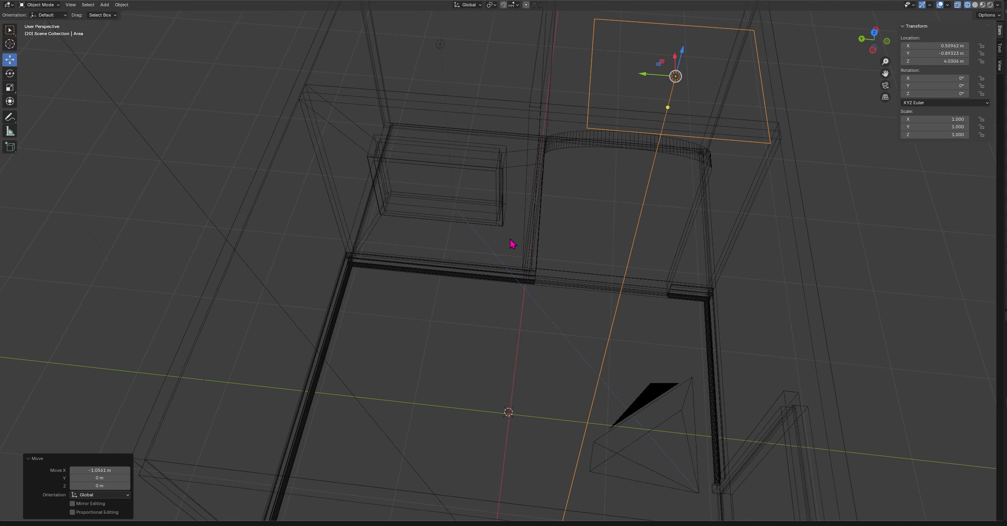
middle_drag(511, 243, 445, 242)
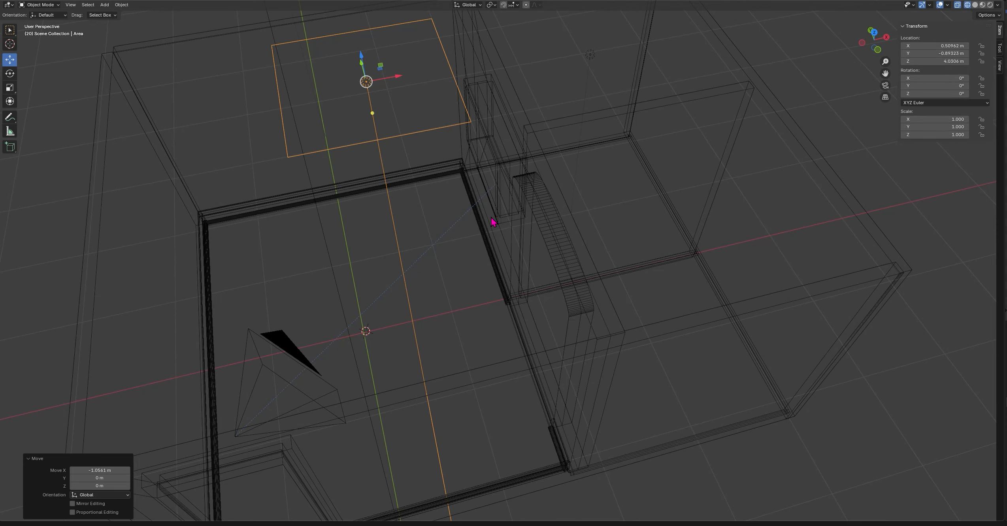
middle_drag(434, 281, 567, 273)
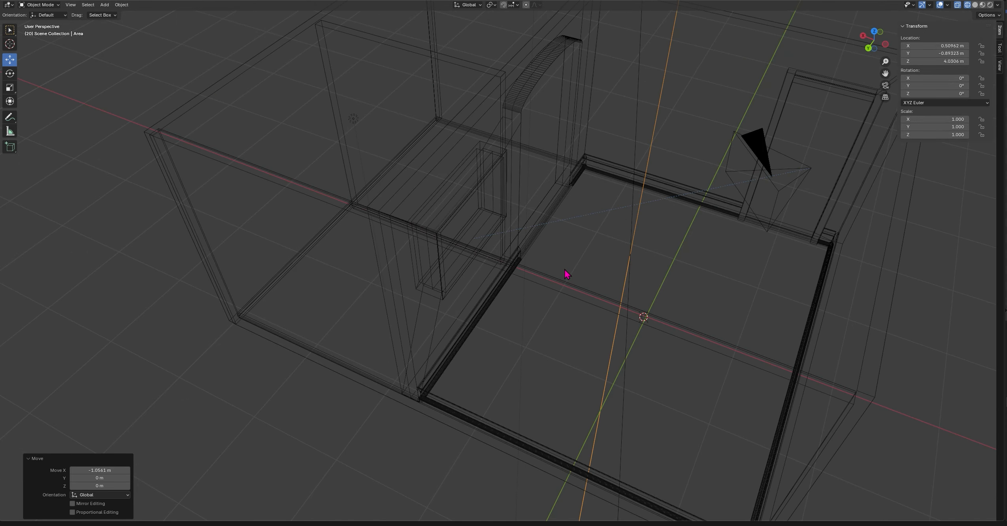
middle_drag(700, 212, 759, 256)
middle_drag(641, 108, 635, 76)
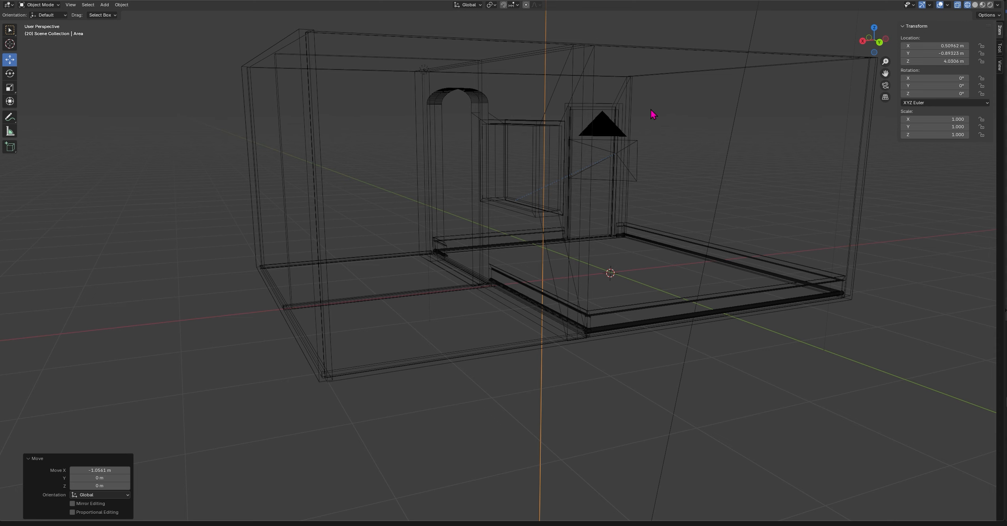
middle_drag(656, 224, 651, 171)
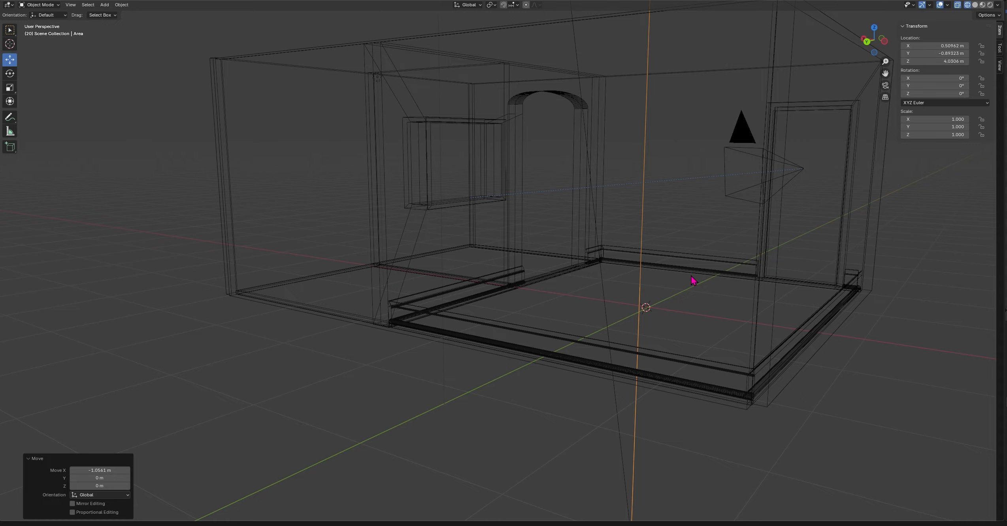
middle_drag(498, 113, 392, 150)
scroll(490, 166, up, 3)
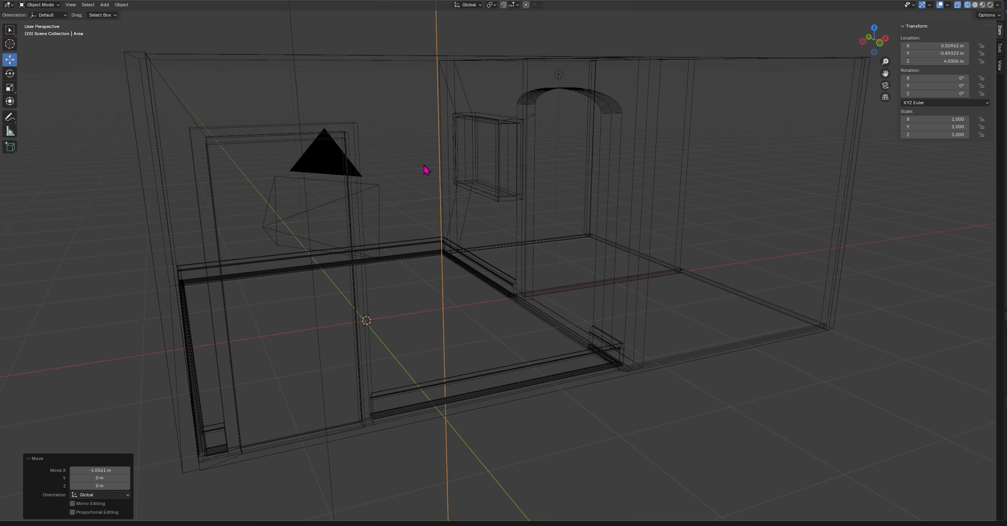
middle_drag(425, 169, 507, 183)
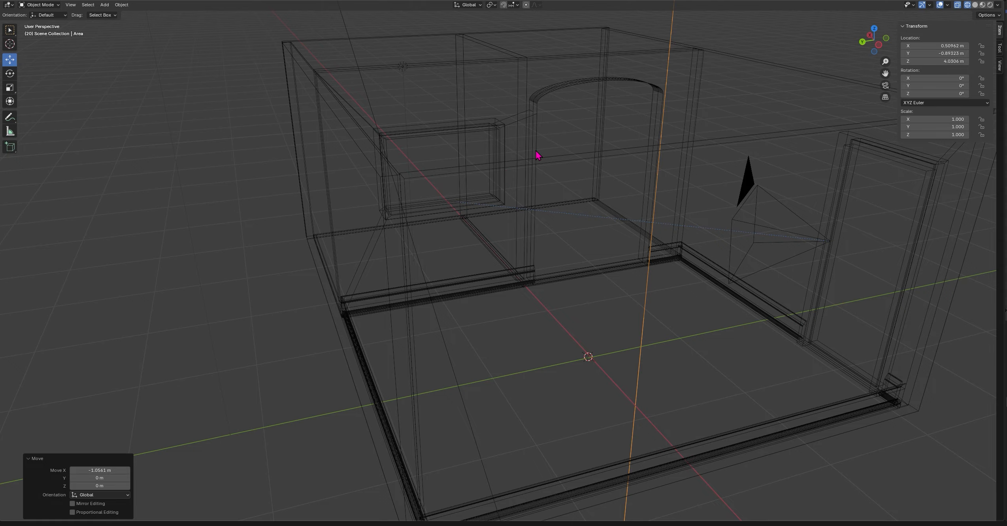
middle_drag(536, 153, 419, 165)
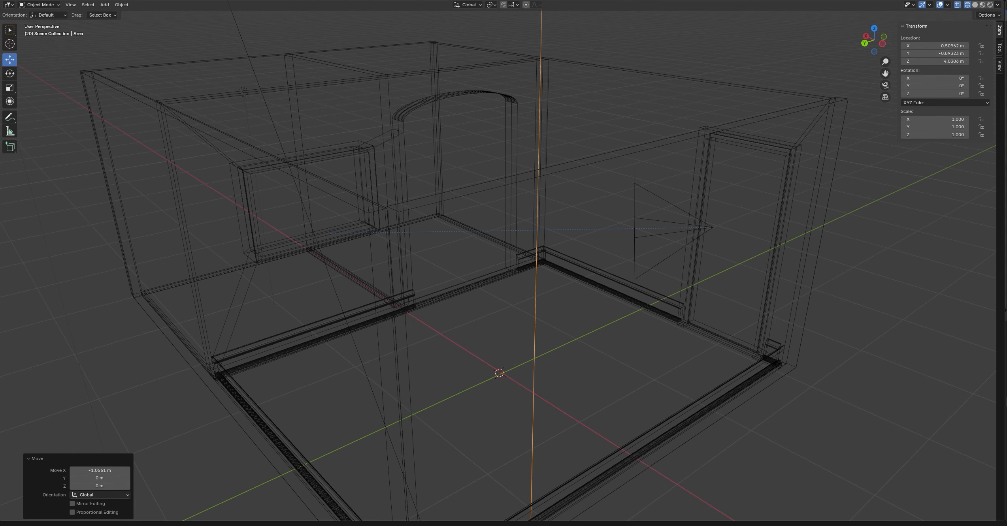
Show the interior in solid shading and inspect its walls and rooms from above and from the side.
click(974, 5)
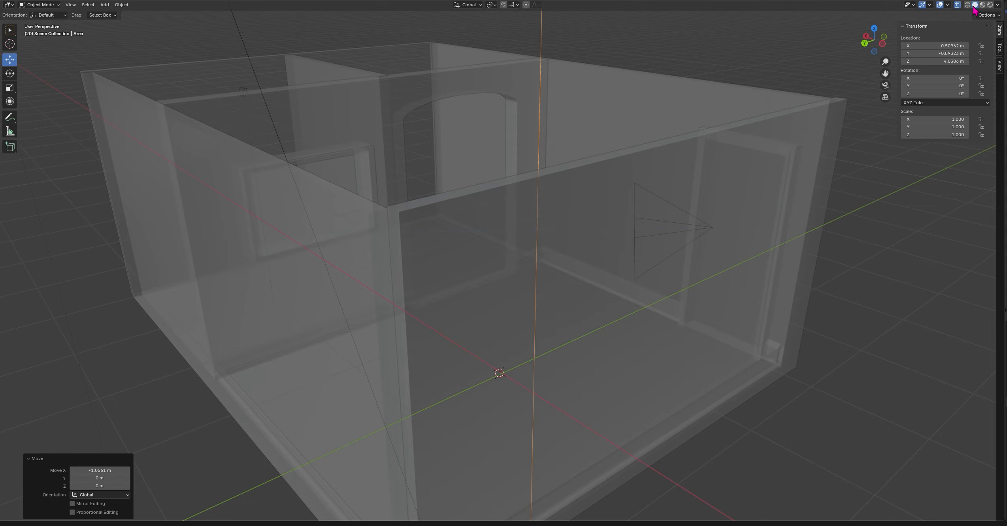
mouse_move(618, 90)
middle_down()
mouse_move(595, 111)
mouse_move(522, 135)
mouse_move(556, 112)
mouse_move(602, 111)
mouse_move(481, 137)
mouse_move(613, 117)
middle_up()
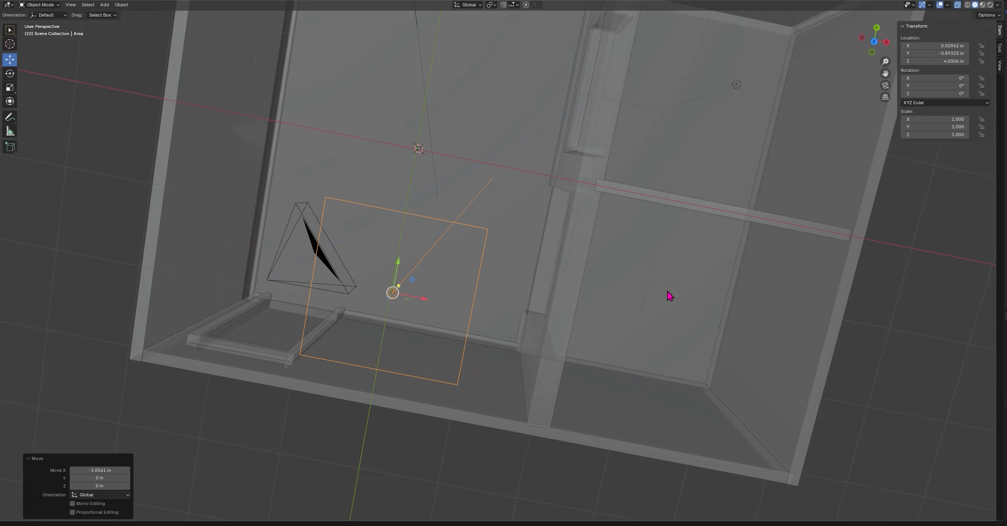
middle_drag(689, 310, 613, 242)
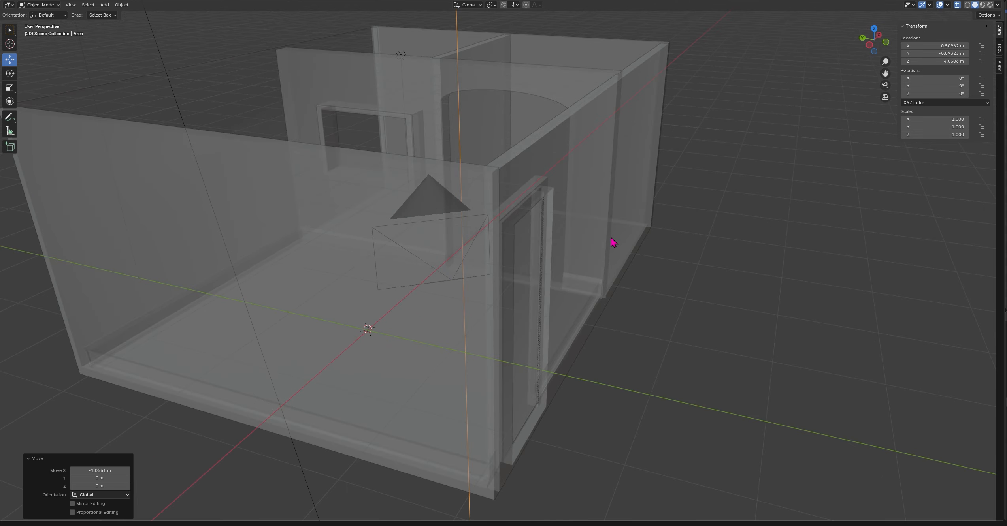
Hide the left wall to open the view into the main room.
click(260, 181)
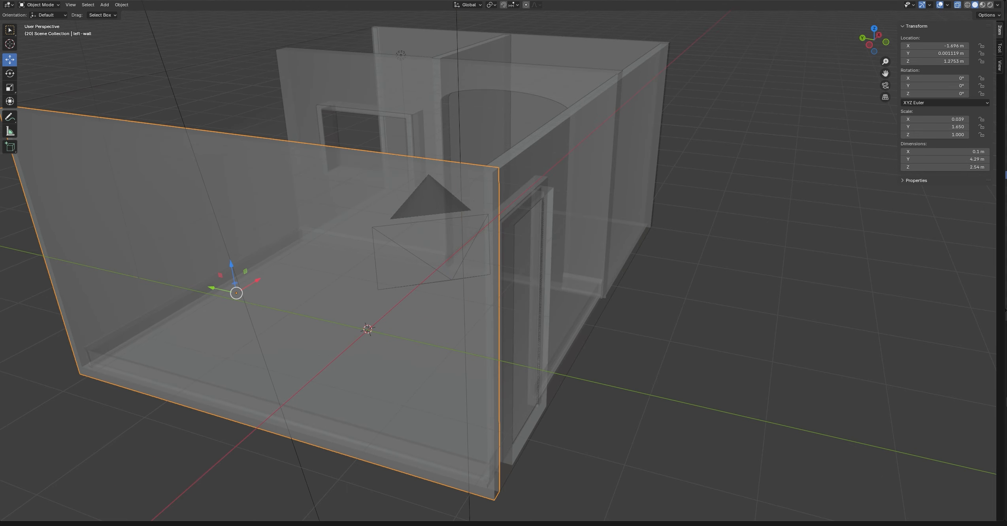
key(h)
middle_drag(459, 322, 475, 314)
scroll(475, 313, up, 2)
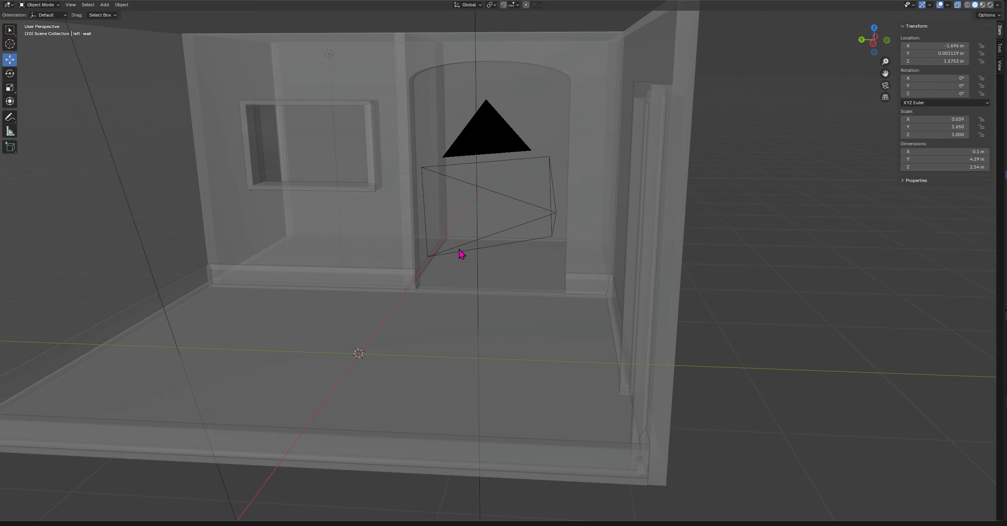
Check the interior's framing through the scene camera up close, and return to the free perspective view.
key(KP_0)
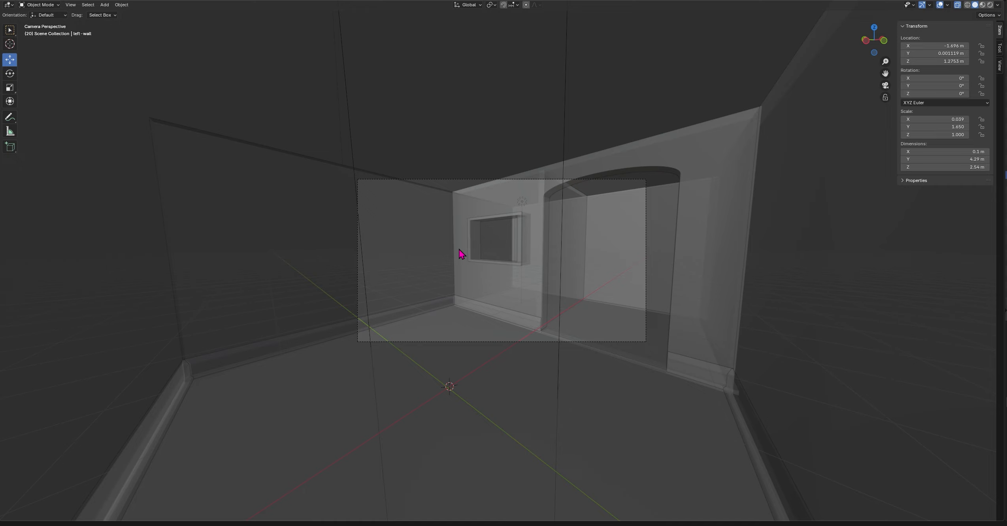
scroll(514, 273, up, 1)
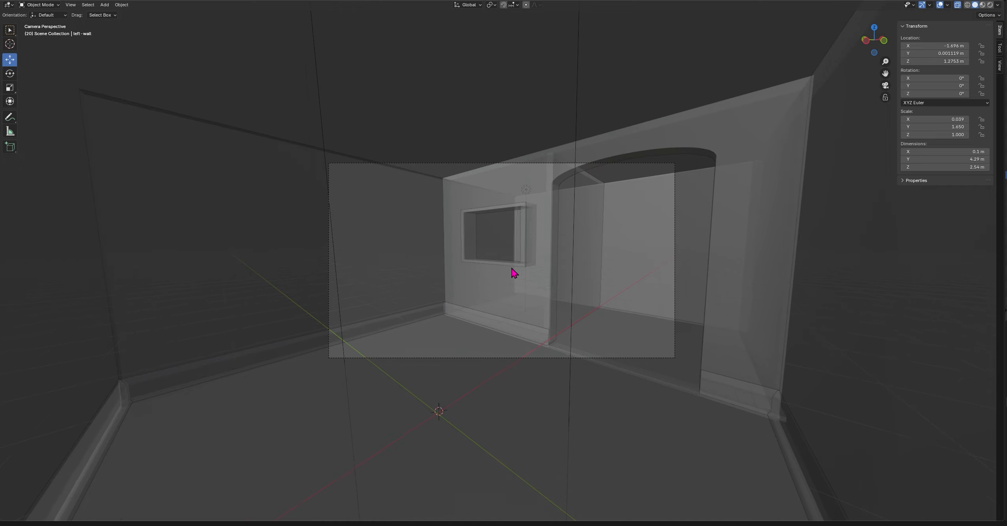
scroll(514, 272, up, 3)
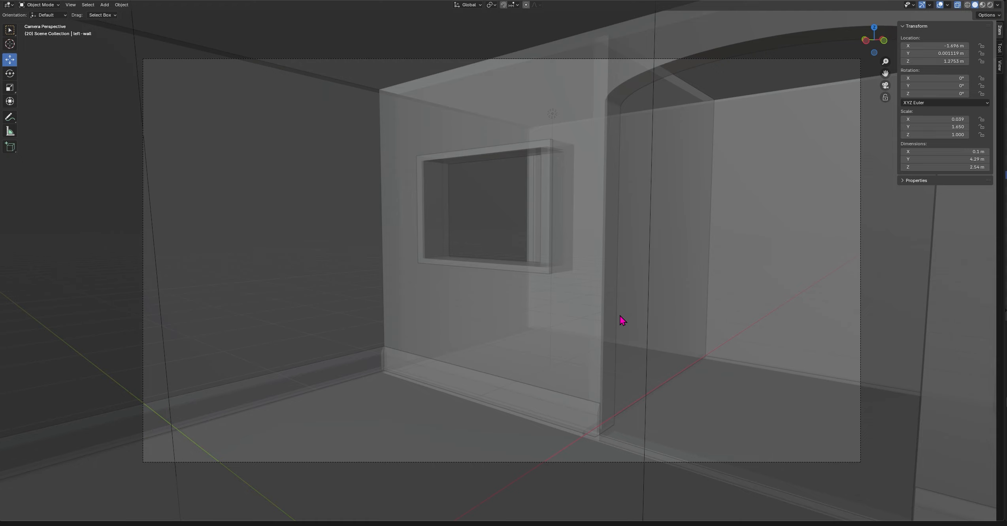
key(KP_0)
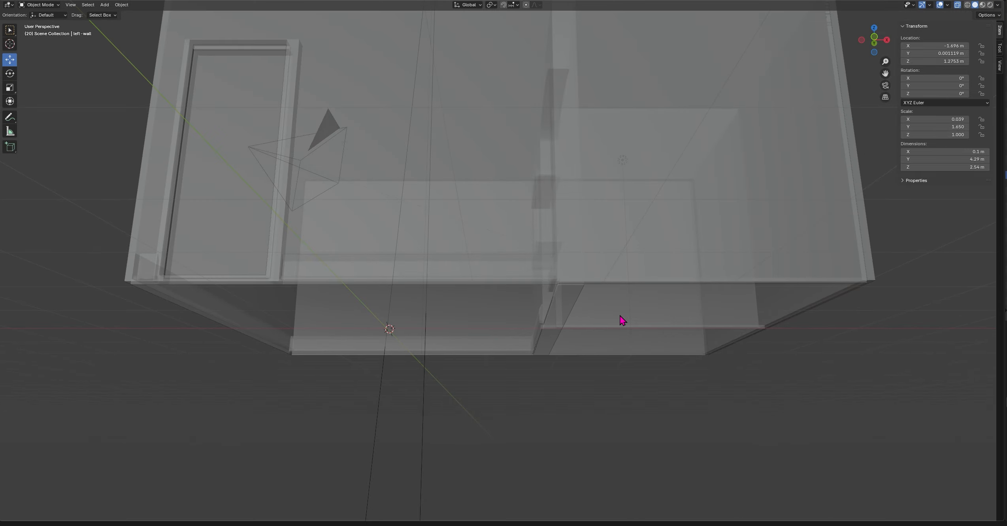
Show the interior in Material Preview shading and inspect the wooden floor and wall materials.
middle_drag(623, 321, 592, 235)
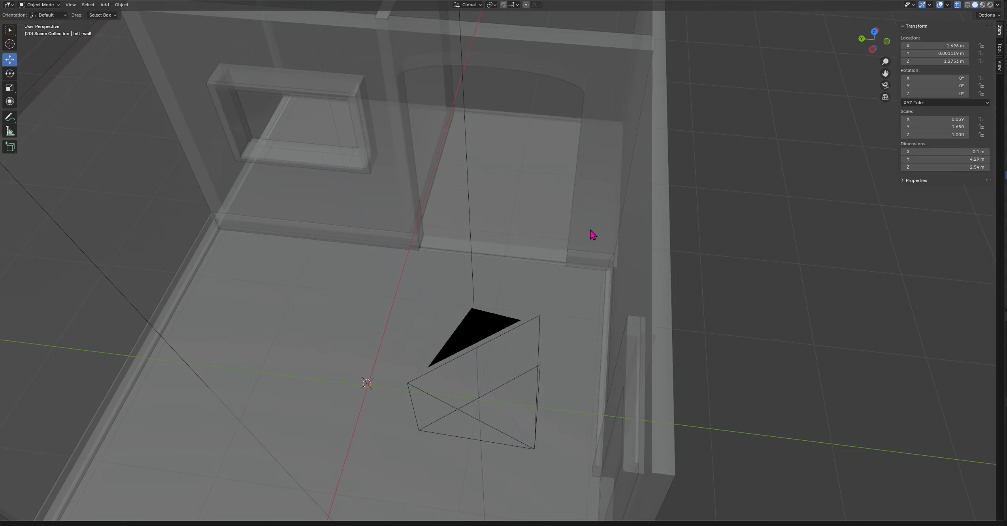
scroll(593, 235, down, 3)
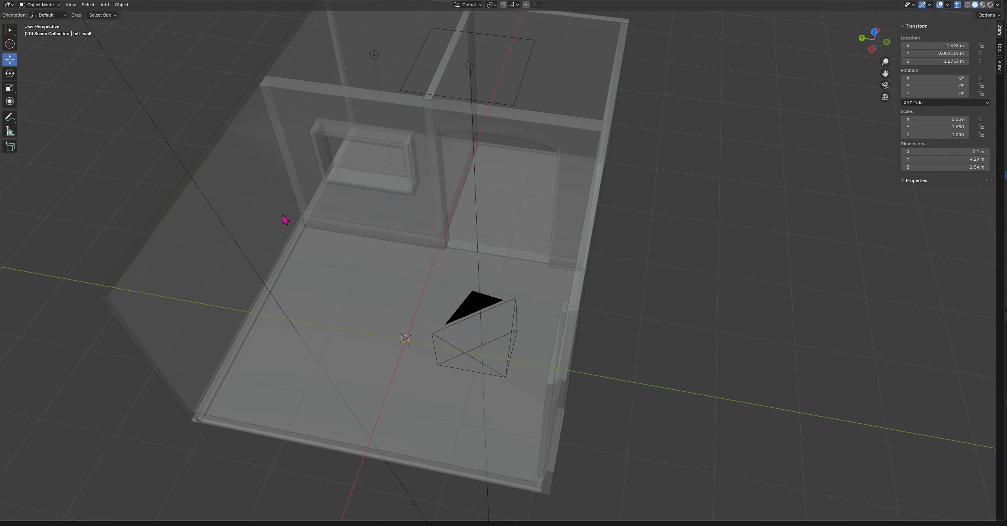
mouse_move(282, 216)
middle_down()
mouse_move(301, 215)
mouse_move(277, 205)
mouse_move(277, 218)
middle_up()
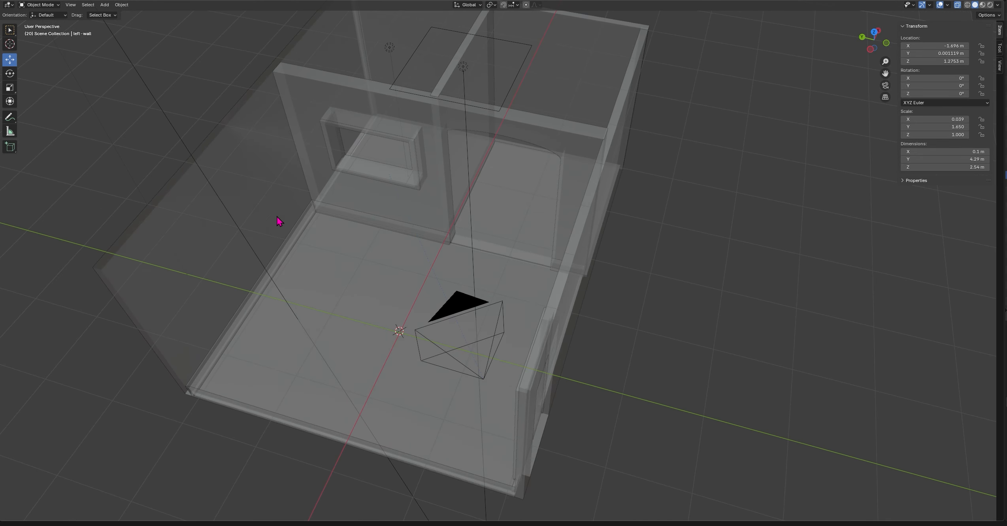
scroll(142, 192, up, 1)
scroll(143, 194, up, 1)
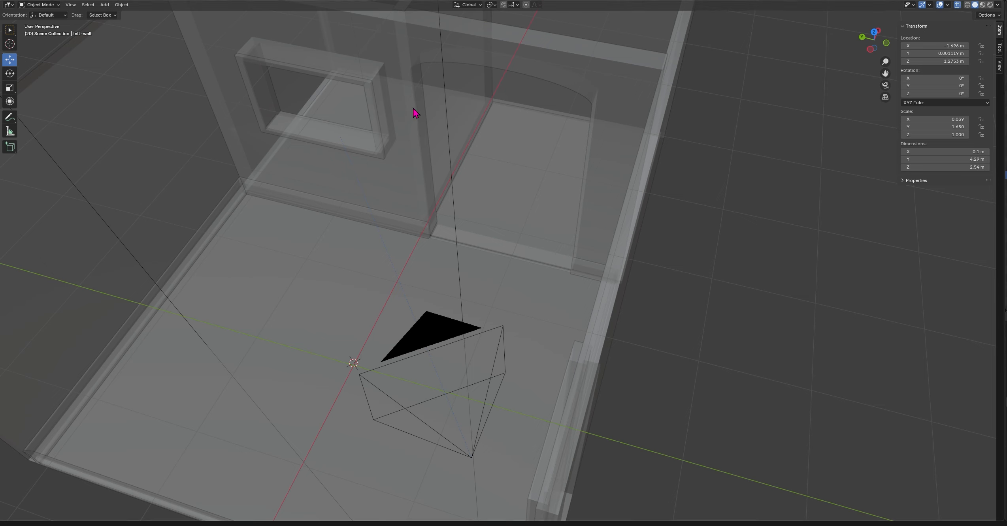
click(983, 4)
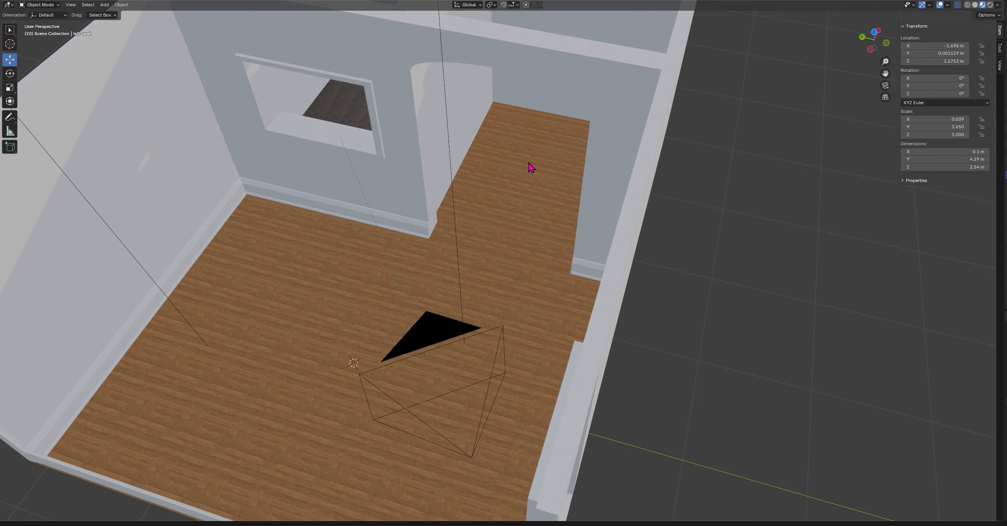
mouse_move(348, 255)
middle_down()
mouse_move(337, 250)
mouse_move(355, 236)
mouse_move(444, 253)
mouse_move(350, 260)
mouse_move(202, 245)
mouse_move(286, 273)
mouse_move(349, 241)
middle_up()
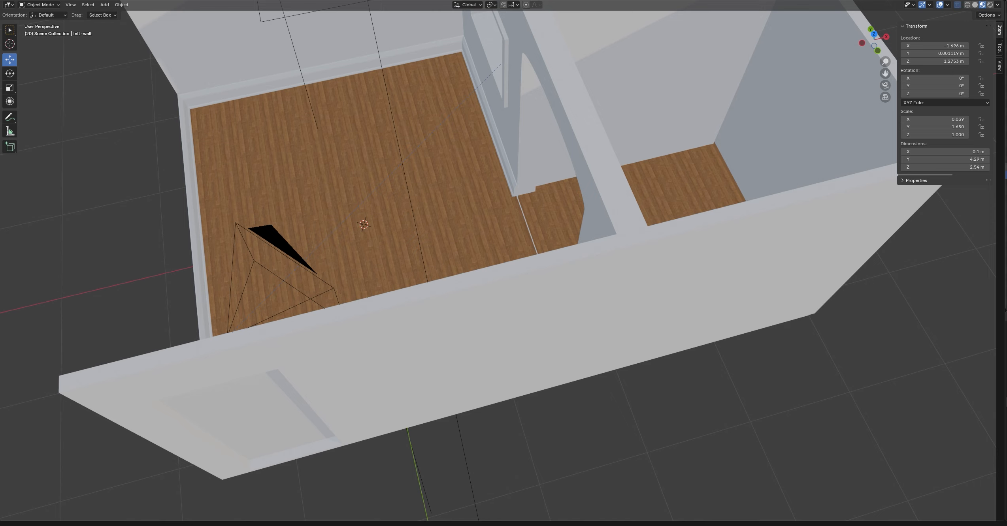
Unhide the left wall so the room is enclosed again.
key(alt+h)
scroll(378, 153, down, 2)
mouse_move(378, 153)
middle_down()
mouse_move(386, 152)
mouse_move(364, 143)
middle_up()
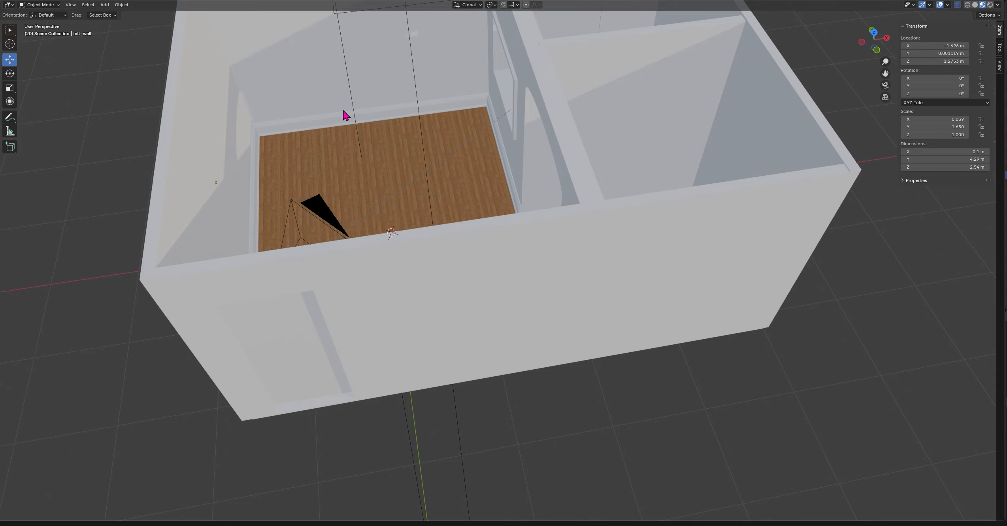
Examine the enclosed layout from above and from several sides, covering the main room, both smaller rooms, their floor materials and the dividing walls.
middle_drag(345, 115, 283, 129)
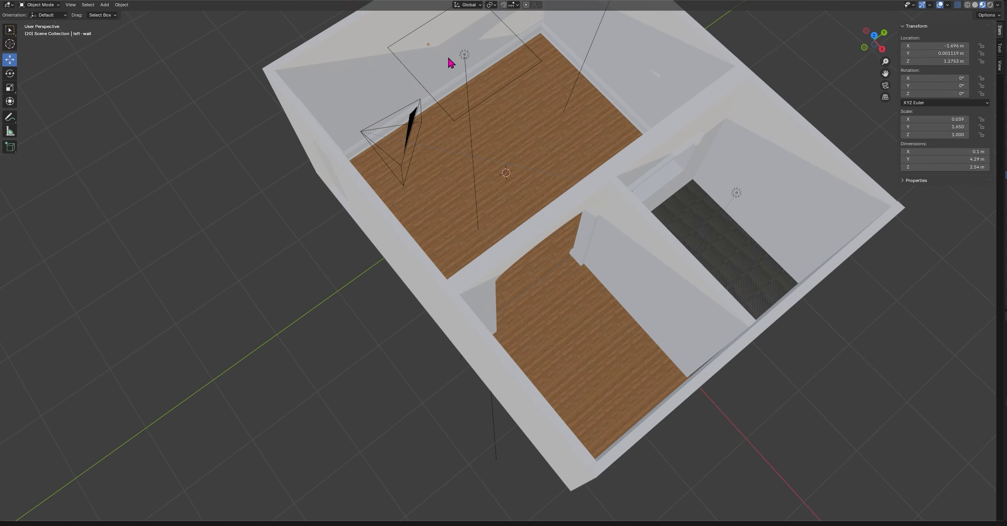
middle_drag(498, 86, 408, 88)
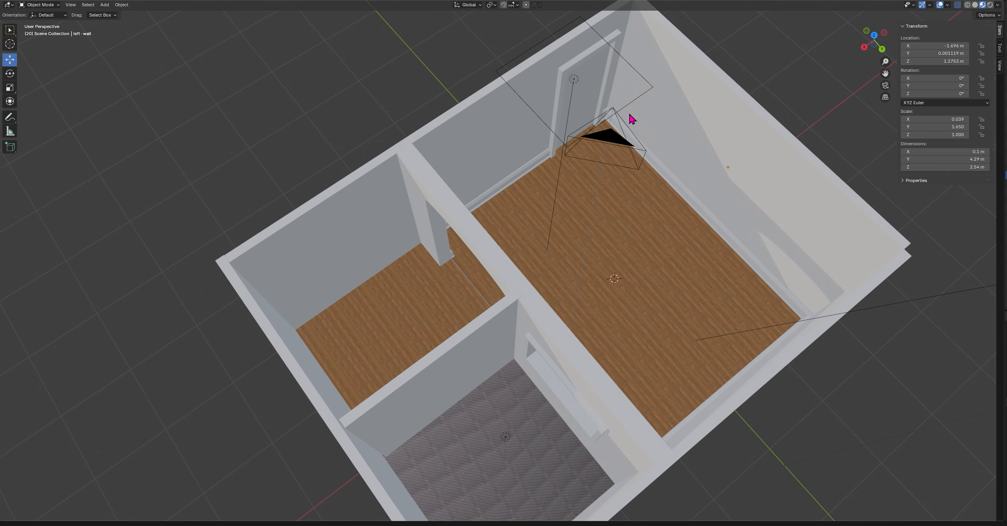
middle_drag(617, 192, 416, 225)
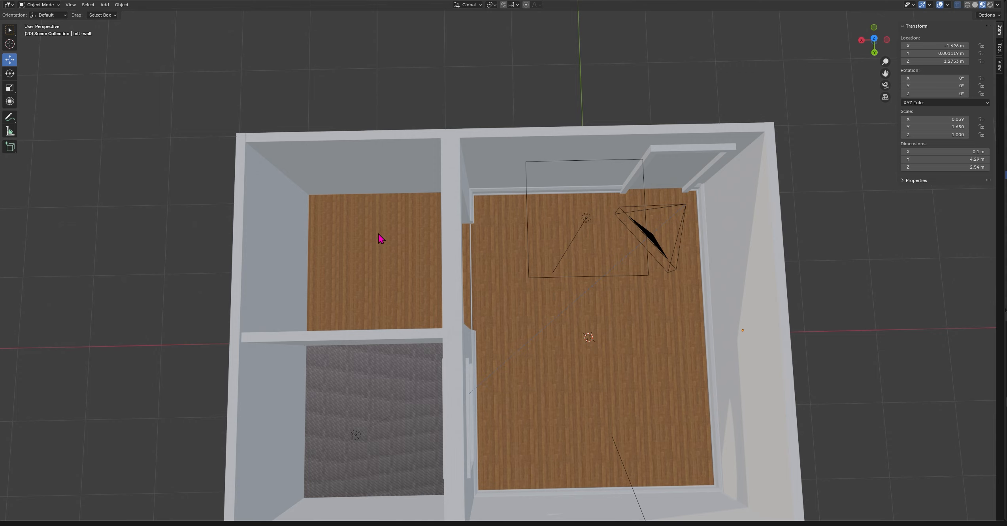
middle_drag(393, 333, 438, 332)
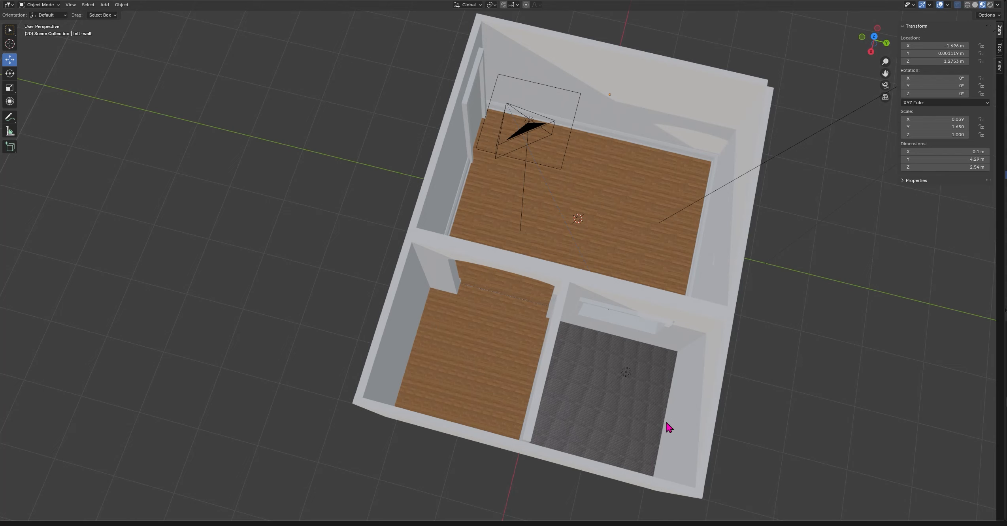
middle_drag(704, 385, 476, 359)
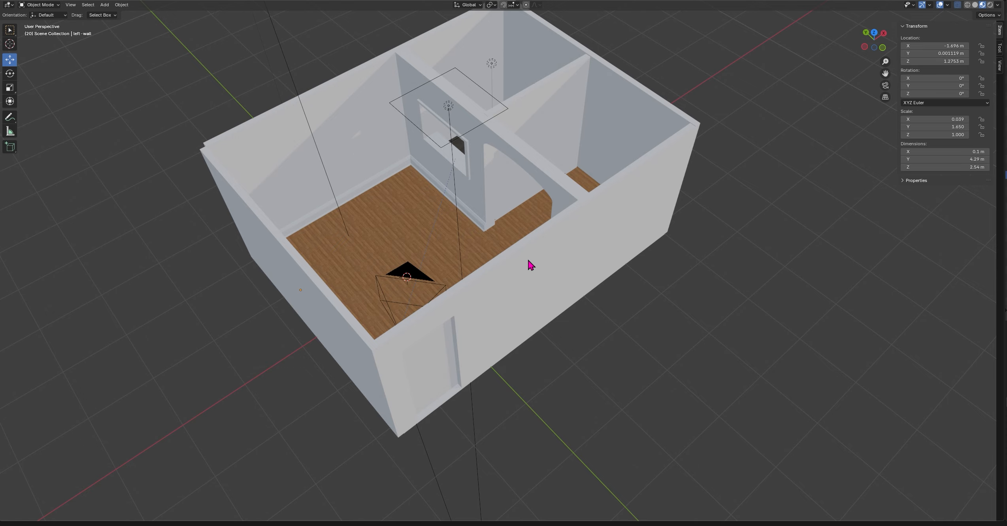
middle_drag(411, 272, 479, 242)
scroll(360, 226, up, 6)
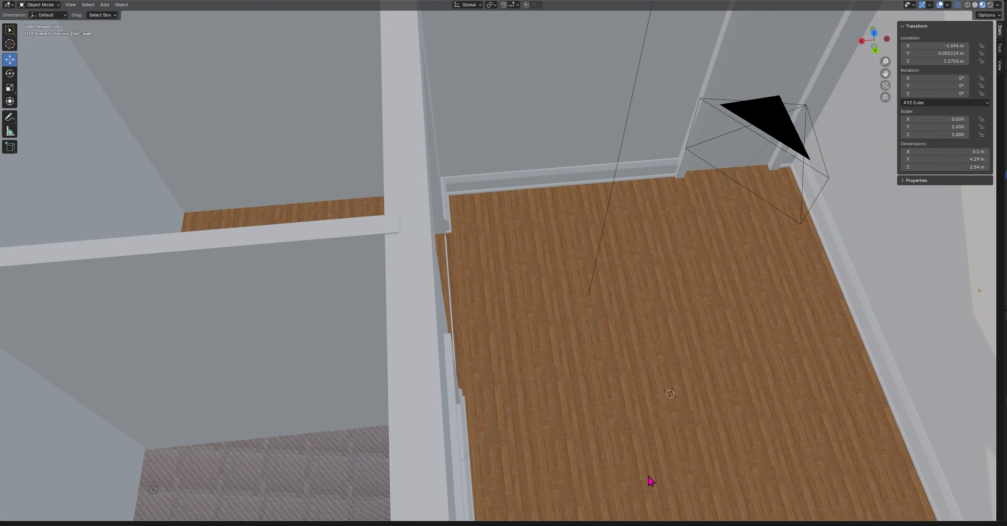